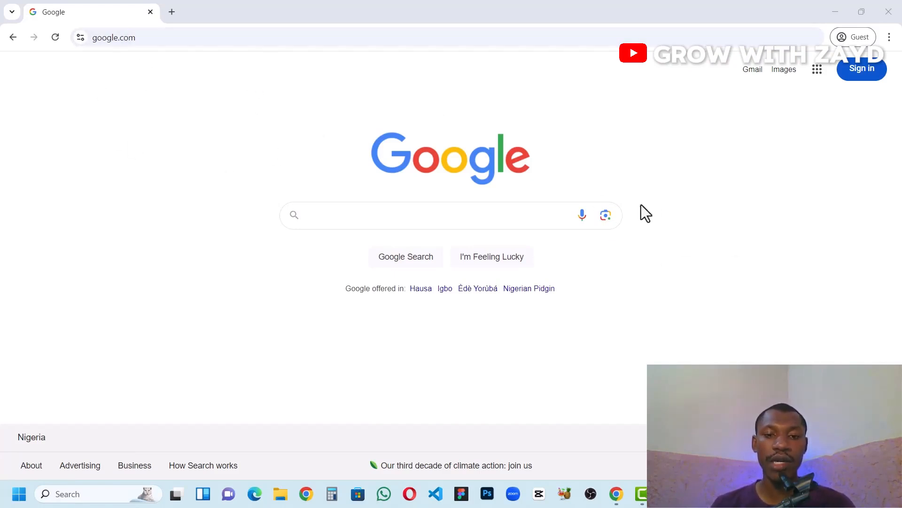
Search Google for "apache friends" and open the XAMPP Installers and Downloads site to view its download options.
{"action": "left_click", "coordinate": [459, 215]}
{"action": "left_click", "coordinate": [452, 221]}
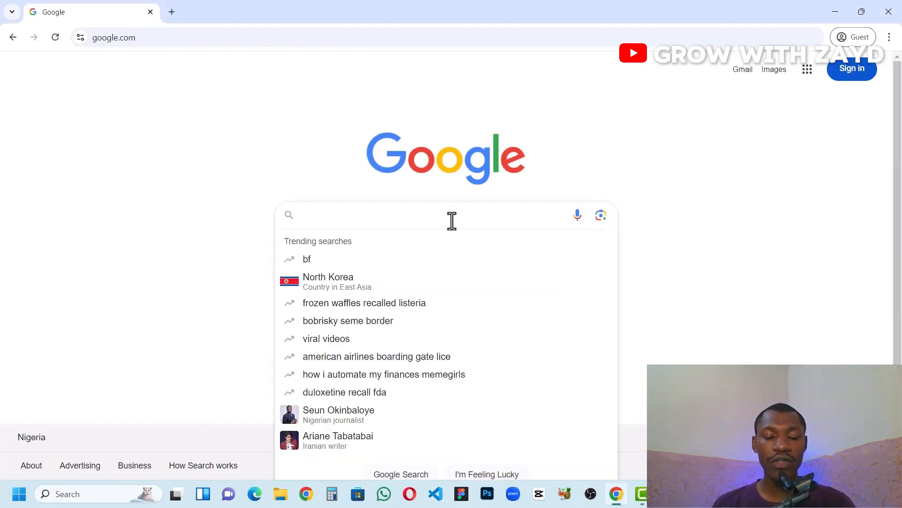
{"action": "type", "text": "a"}
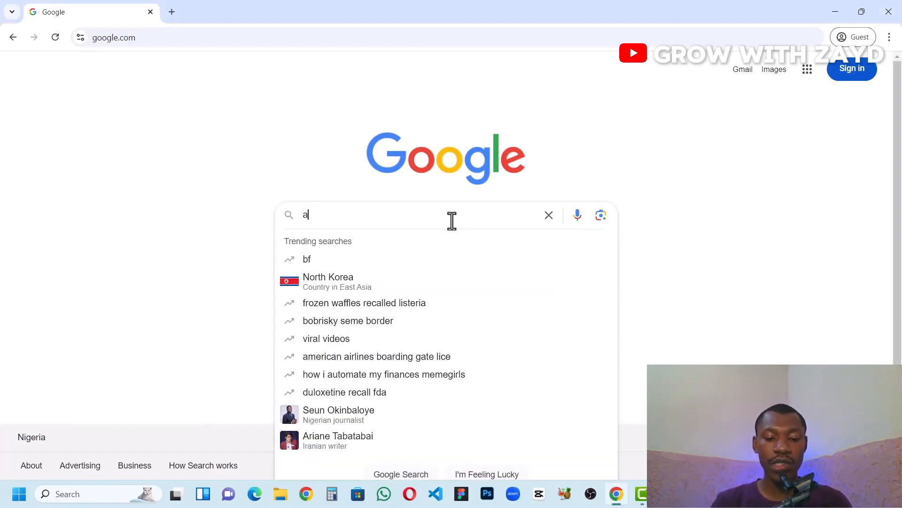
{"action": "type", "text": "pache friends"}
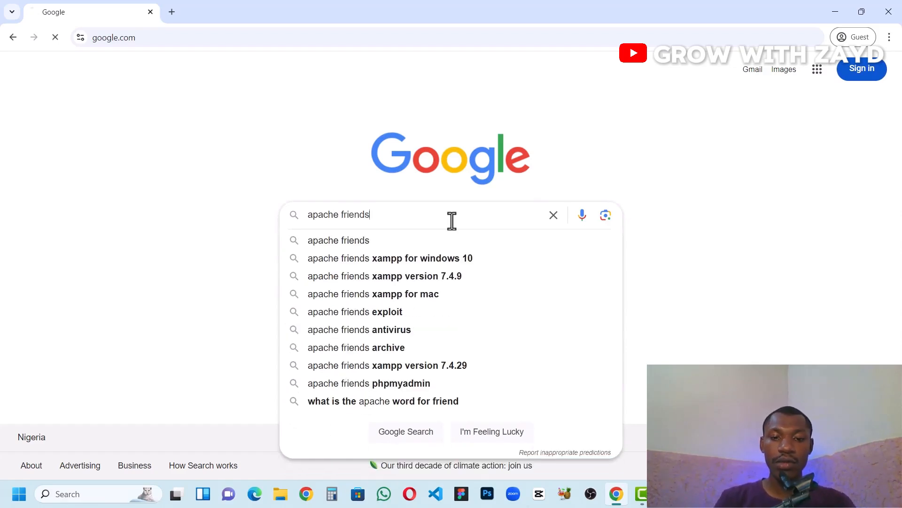
{"action": "key", "text": "Return"}
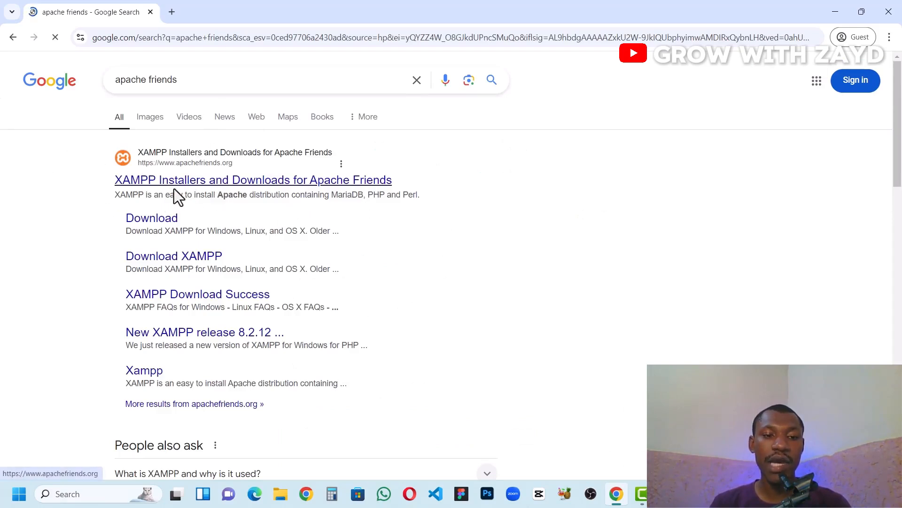
{"action": "left_click", "coordinate": [206, 188]}
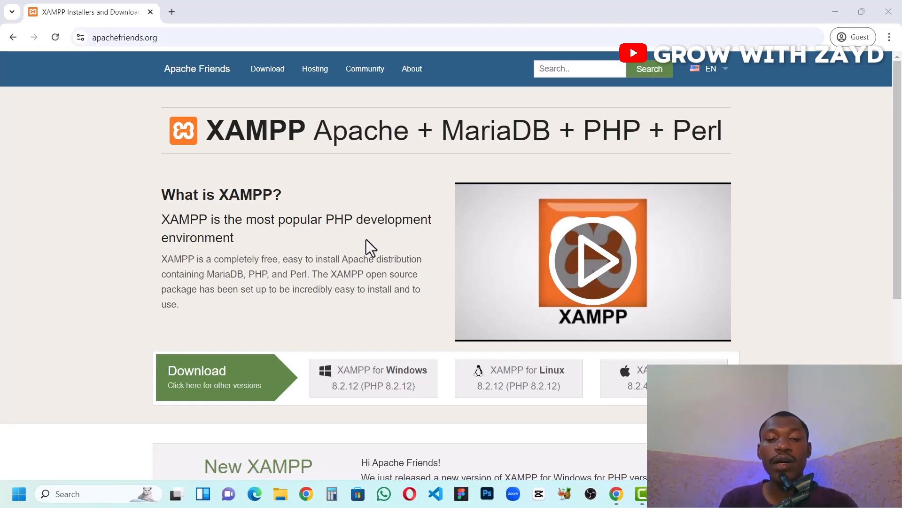
{"action": "scroll", "coordinate": [365, 239], "scroll_direction": "down", "scroll_amount": 5}
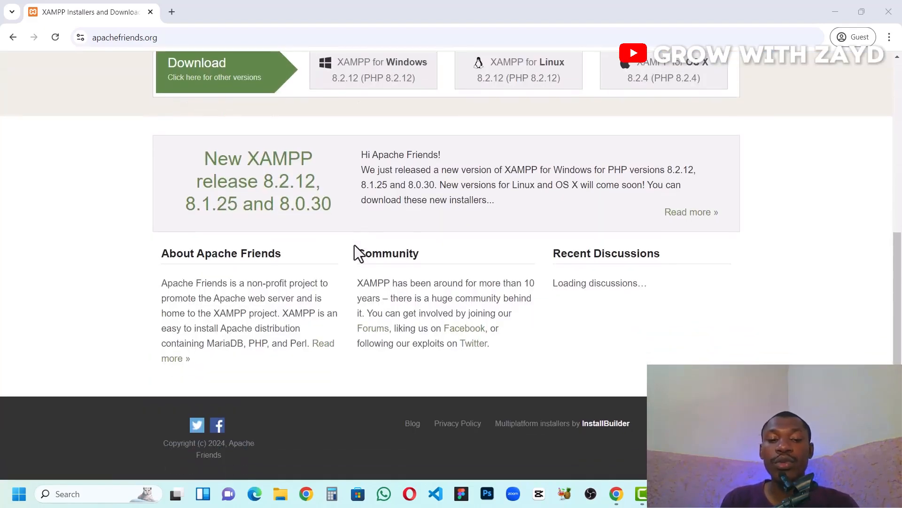
{"action": "scroll", "coordinate": [354, 244], "scroll_direction": "up", "scroll_amount": 2}
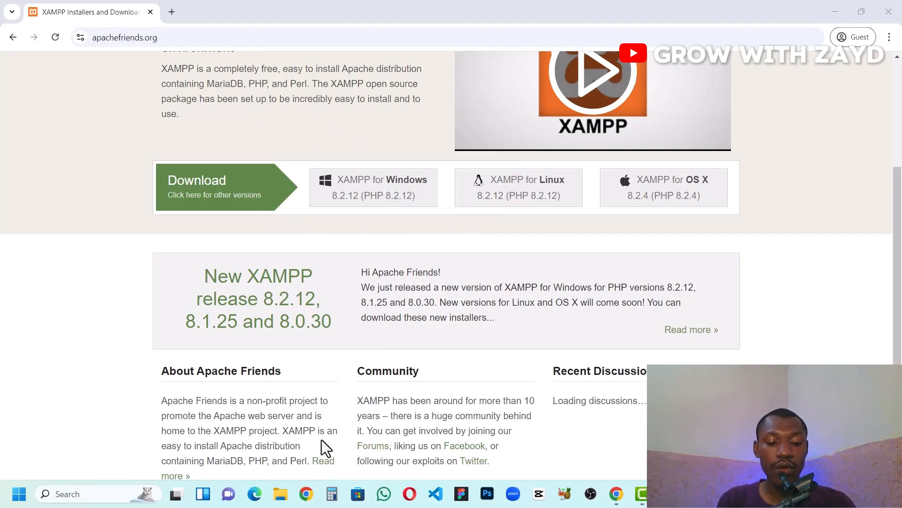
Switch to File Explorer, launch the xampp-windows-x64-8.2.12-0-VS16-installer from the Programs folder in Downloads, and acknowledge the User Account Control warning.
{"action": "key", "text": "super+e"}
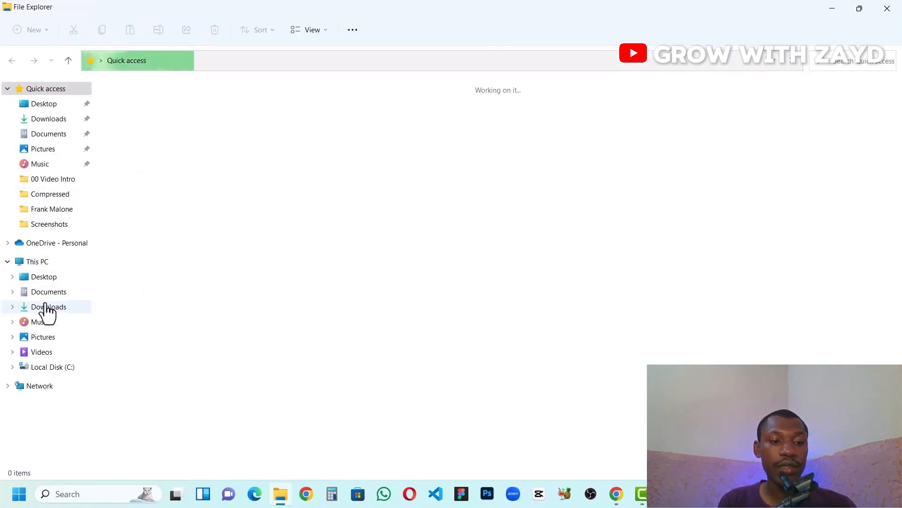
{"action": "left_click", "coordinate": [46, 309]}
{"action": "left_click", "coordinate": [198, 137]}
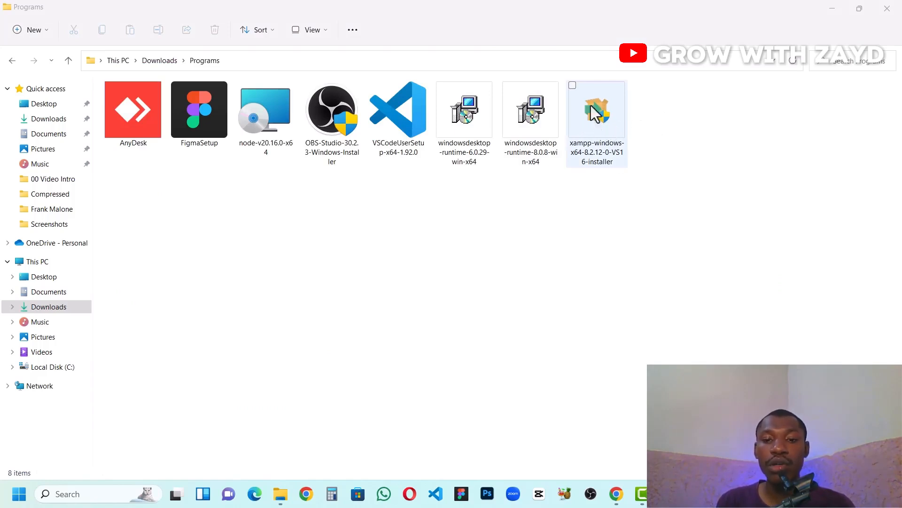
{"action": "left_click", "coordinate": [584, 117]}
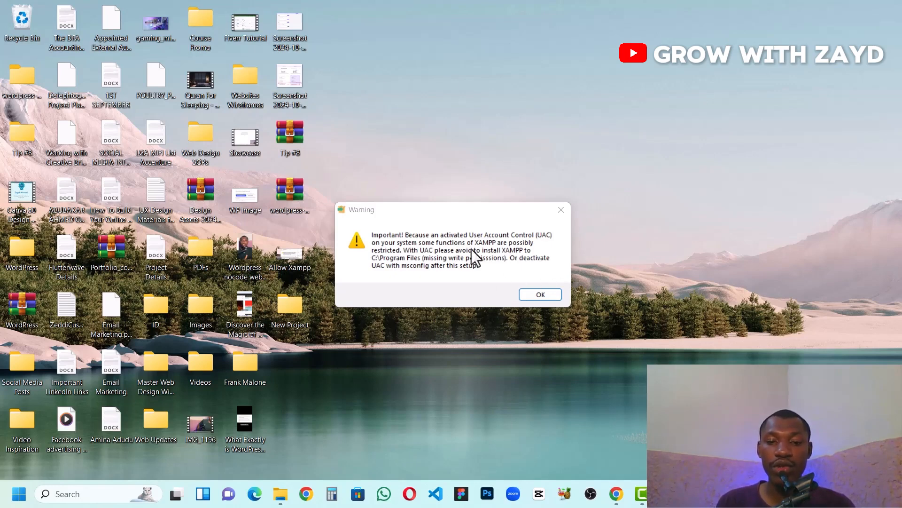
{"action": "left_click", "coordinate": [540, 294]}
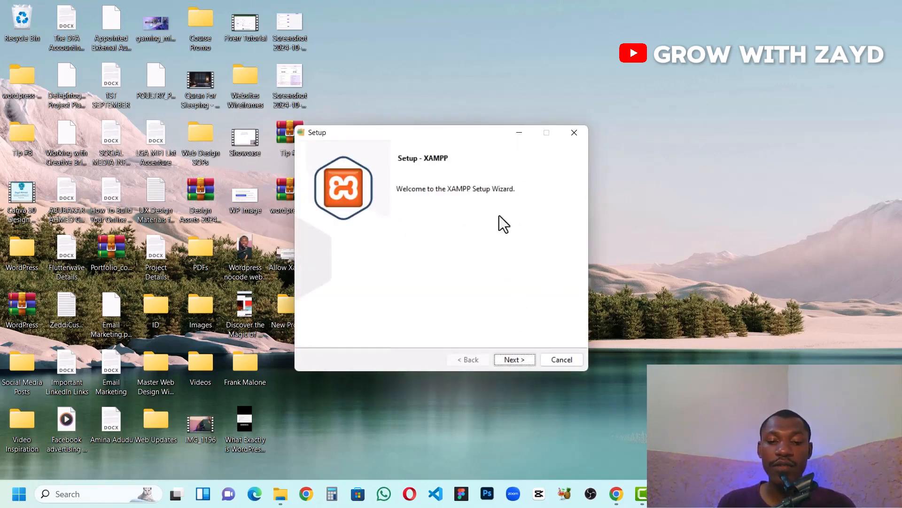
Continue past the setup welcome page, review the component list and accept all default XAMPP components.
{"action": "left_click", "coordinate": [511, 359]}
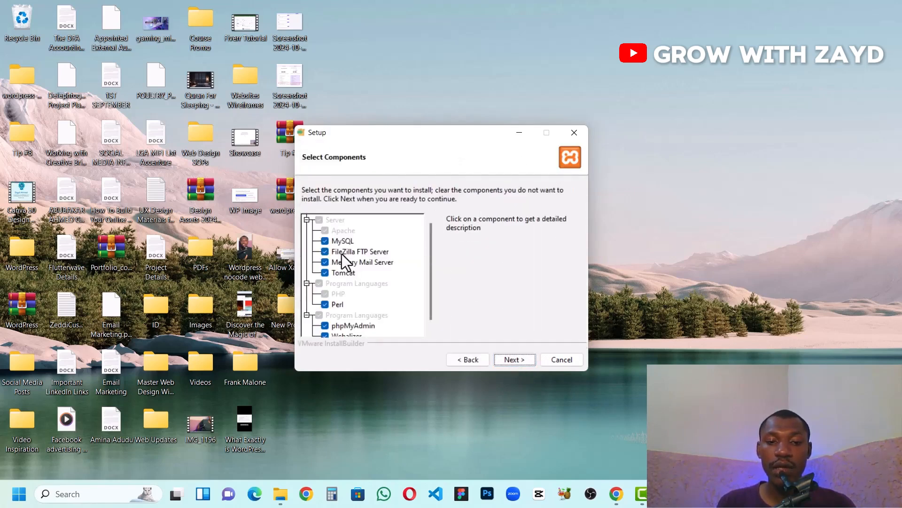
{"action": "left_click_drag", "start_coordinate": [431, 235], "coordinate": [439, 301]}
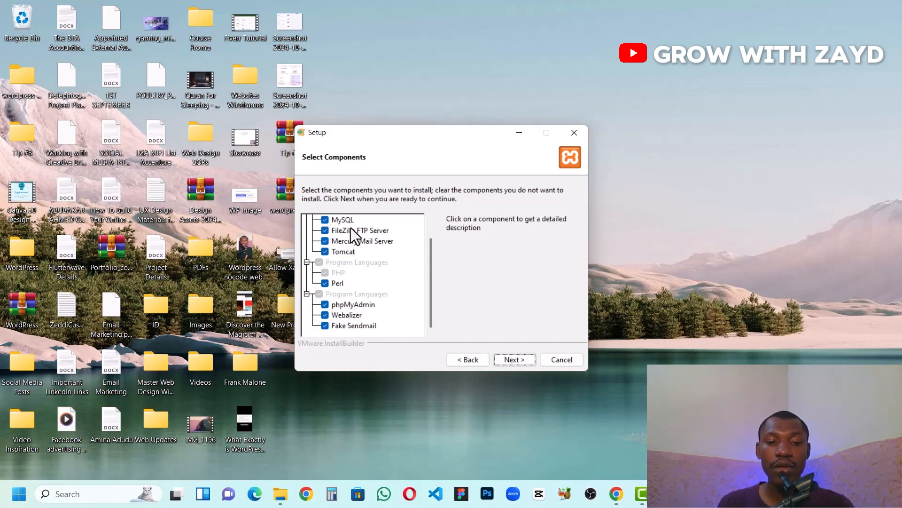
{"action": "scroll", "coordinate": [432, 268], "scroll_direction": "up", "scroll_amount": 1}
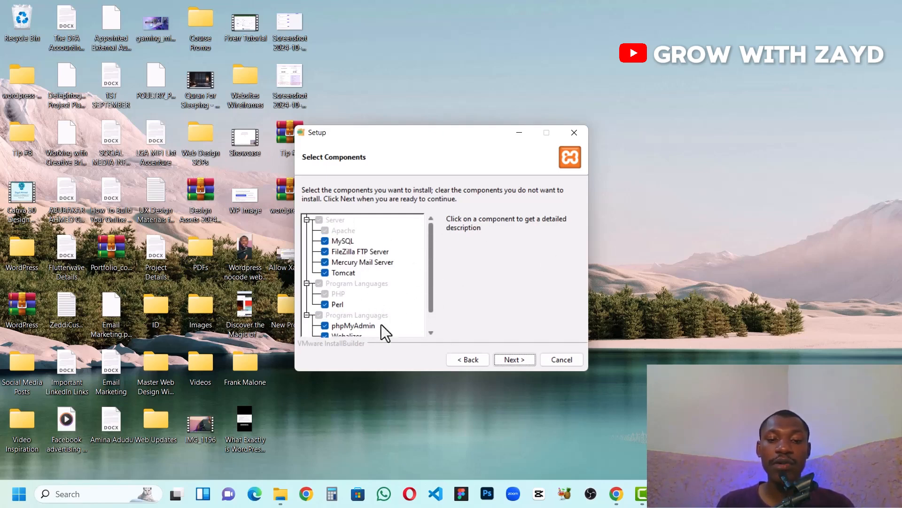
{"action": "left_click", "coordinate": [512, 359]}
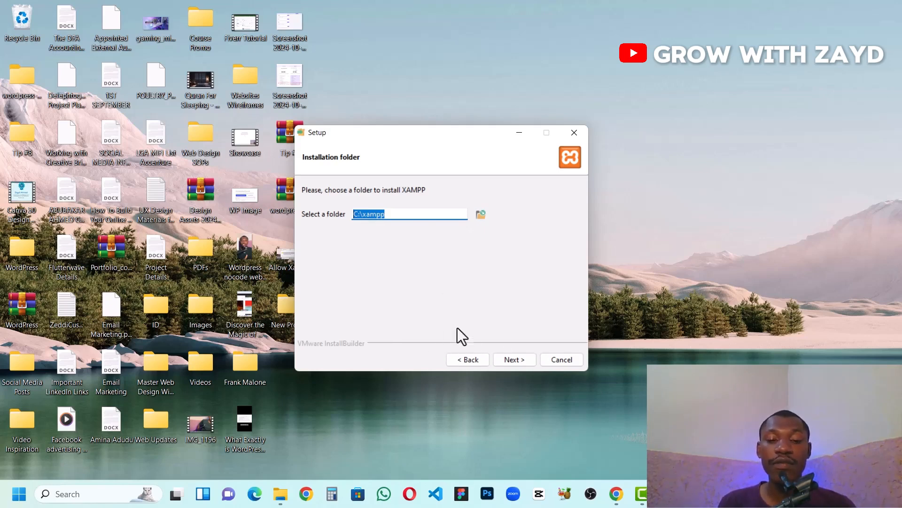
Install XAMPP to C:\xampp with English as the language and finish setup with the Control Panel set to start.
{"action": "left_click", "coordinate": [515, 359]}
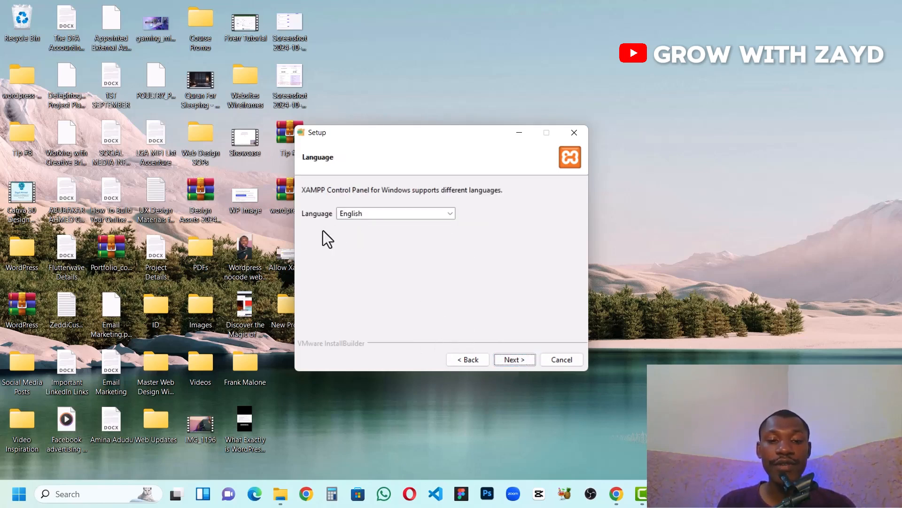
{"action": "left_click", "coordinate": [508, 357]}
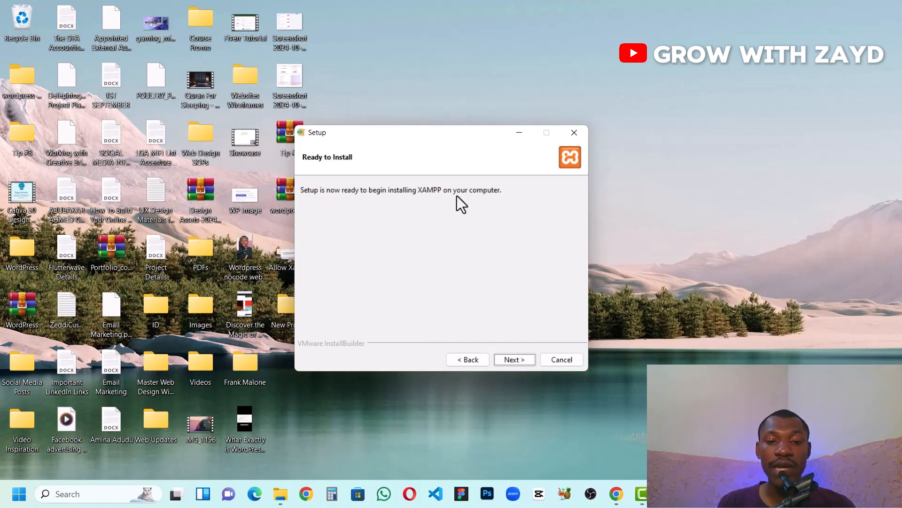
{"action": "left_click", "coordinate": [511, 361]}
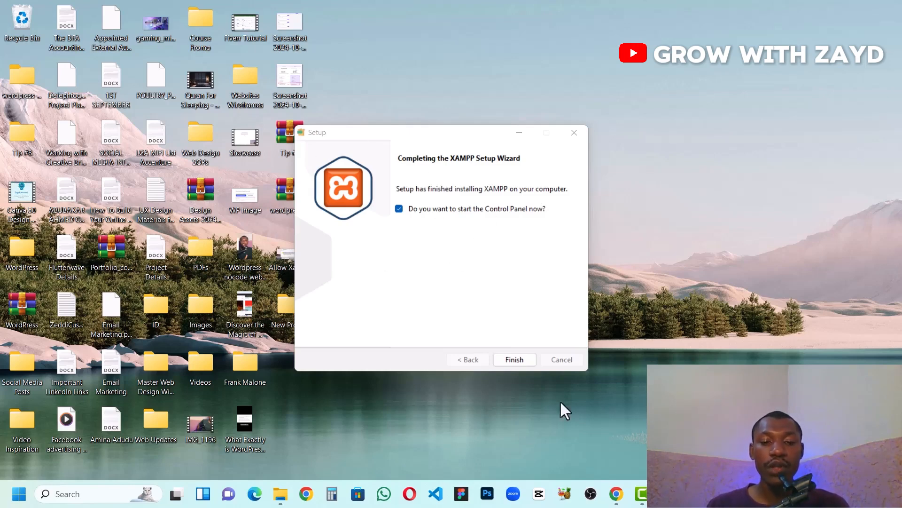
{"action": "left_click", "coordinate": [515, 360]}
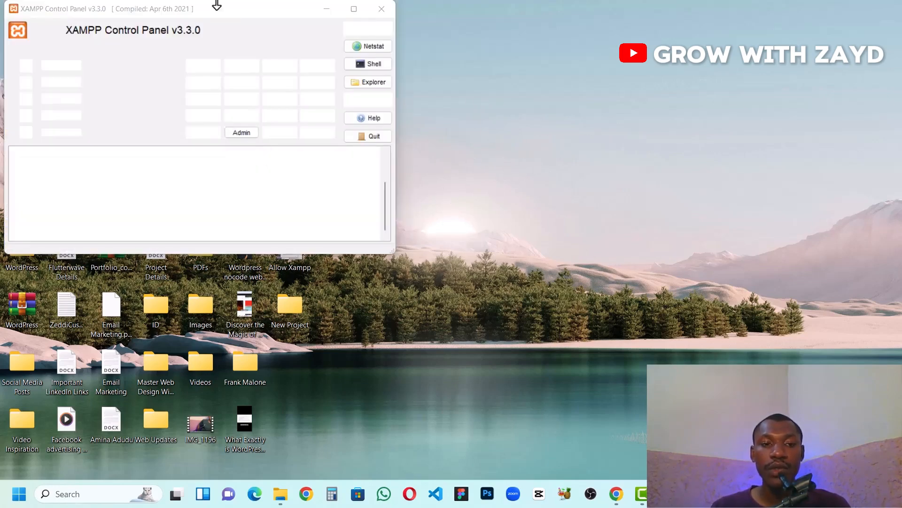
Move the XAMPP Control Panel to the middle of the desktop and start the Apache and MySQL modules.
{"action": "left_click_drag", "start_coordinate": [184, 9], "coordinate": [468, 111]}
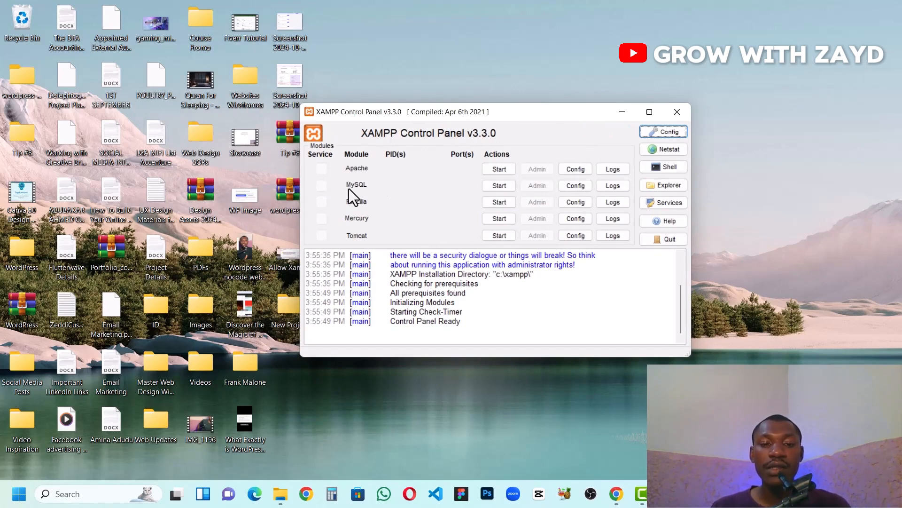
{"action": "left_click", "coordinate": [498, 172]}
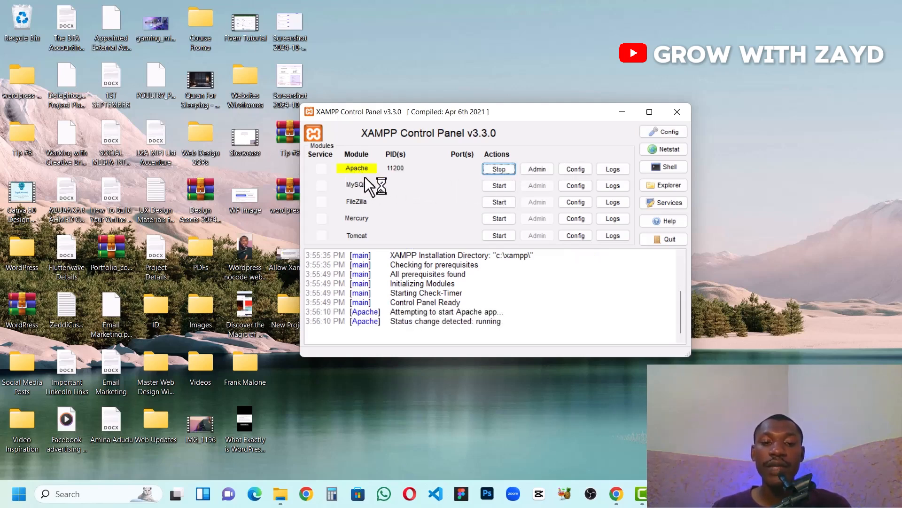
{"action": "left_click", "coordinate": [492, 187]}
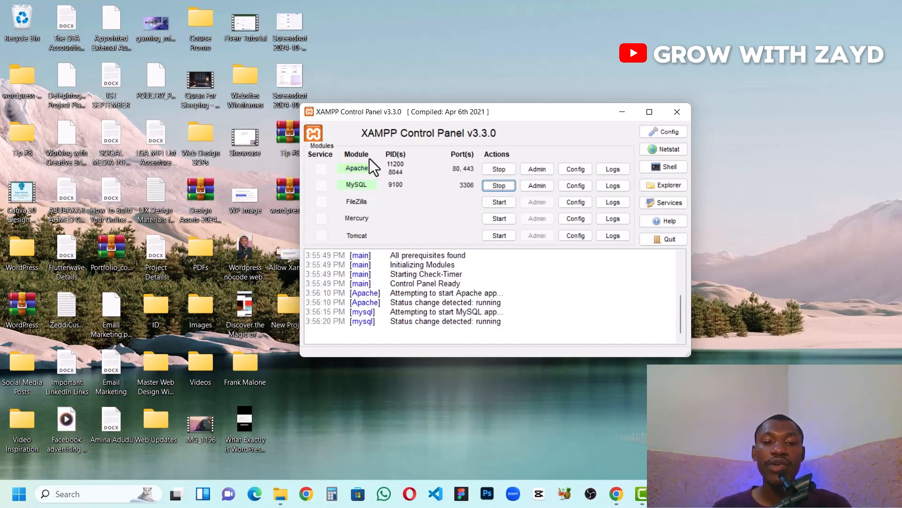
{"action": "scroll", "coordinate": [549, 301], "scroll_direction": "up", "scroll_amount": 1}
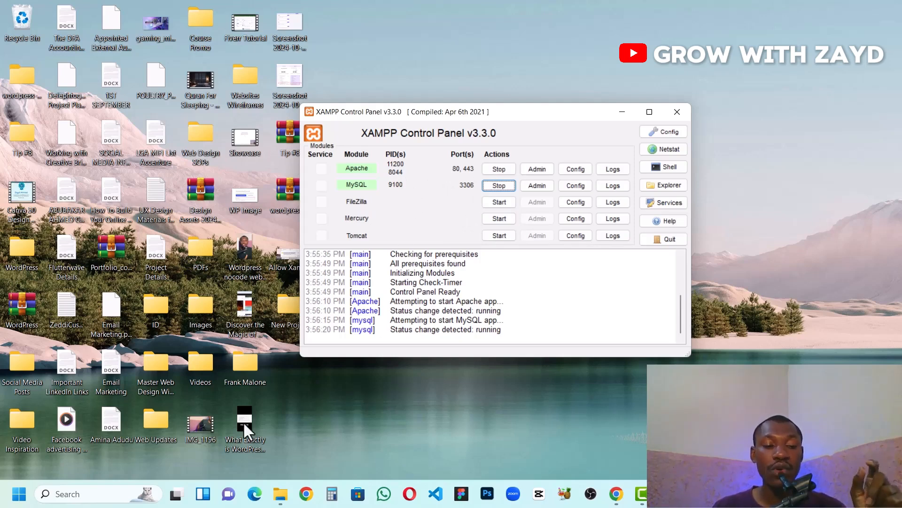
Switch to Windows Settings and open Firewall & network protection from the Windows Security section of Privacy & security.
{"action": "left_click", "coordinate": [15, 497]}
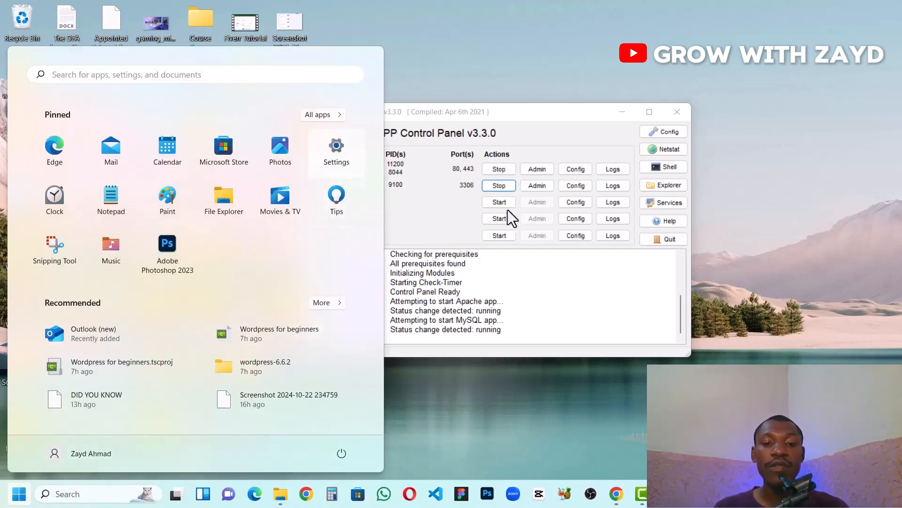
{"action": "left_click", "coordinate": [611, 145]}
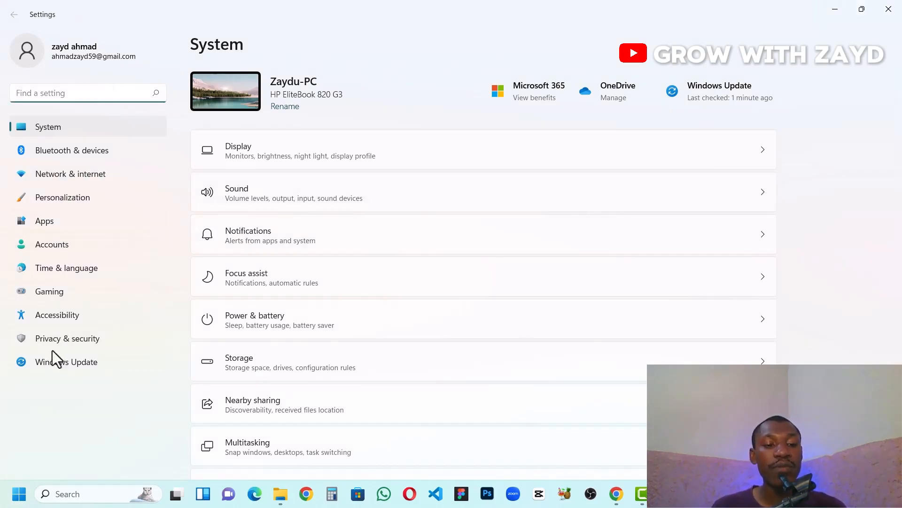
{"action": "left_click", "coordinate": [67, 337]}
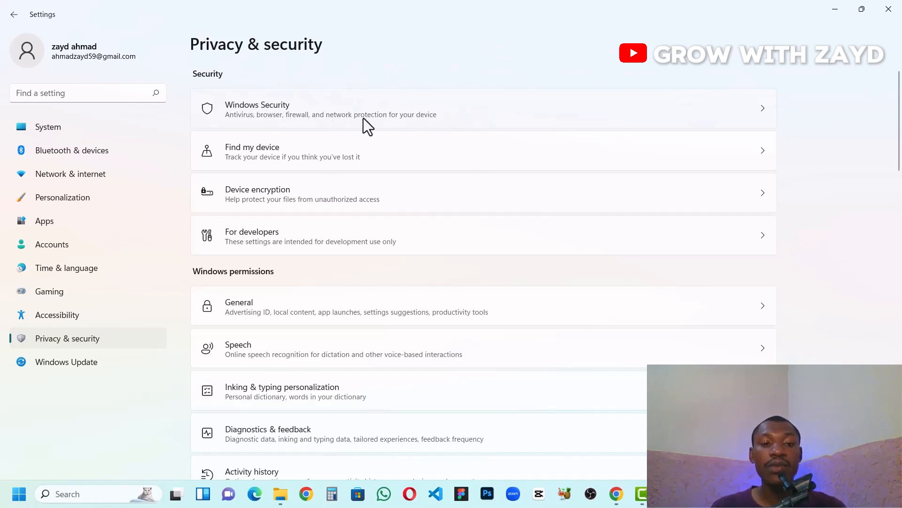
{"action": "left_click", "coordinate": [338, 117]}
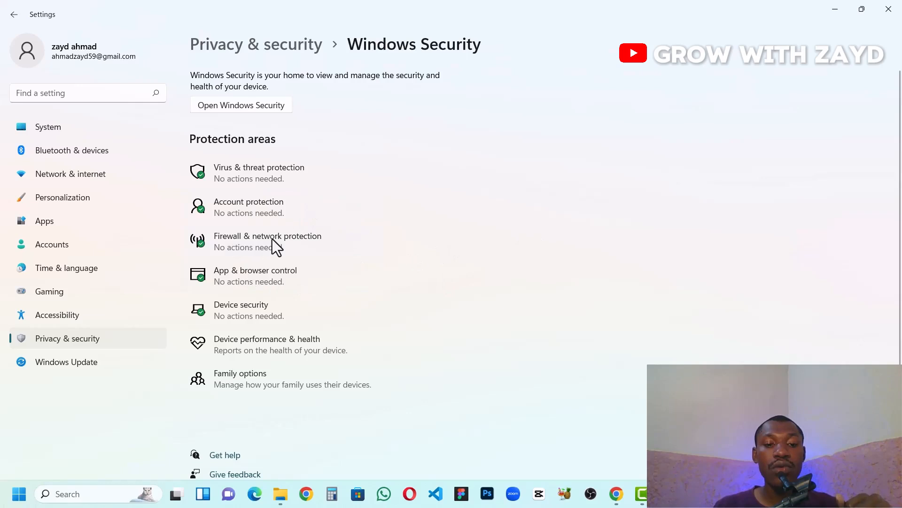
{"action": "left_click", "coordinate": [309, 247]}
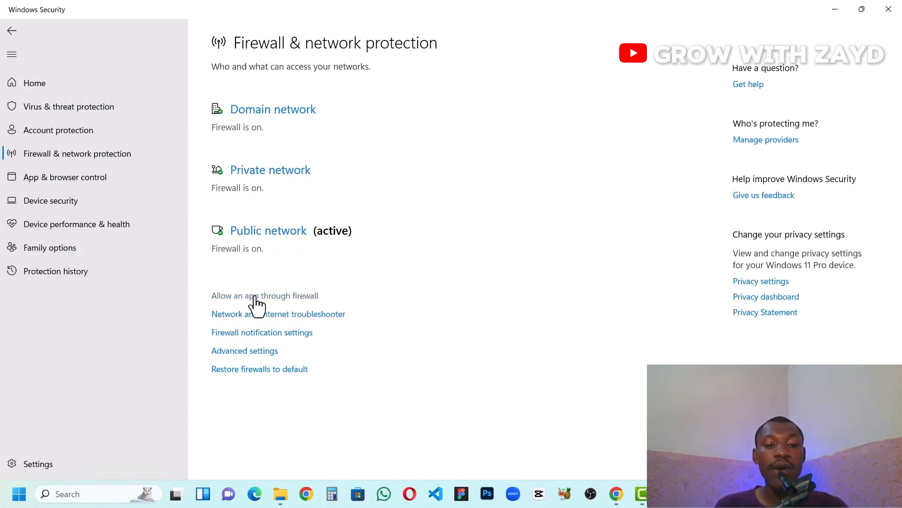
Examine the apps allowed through the firewall for Apache HTTP Server and mysqld access on private and public networks, and close the list.
{"action": "left_click", "coordinate": [271, 299]}
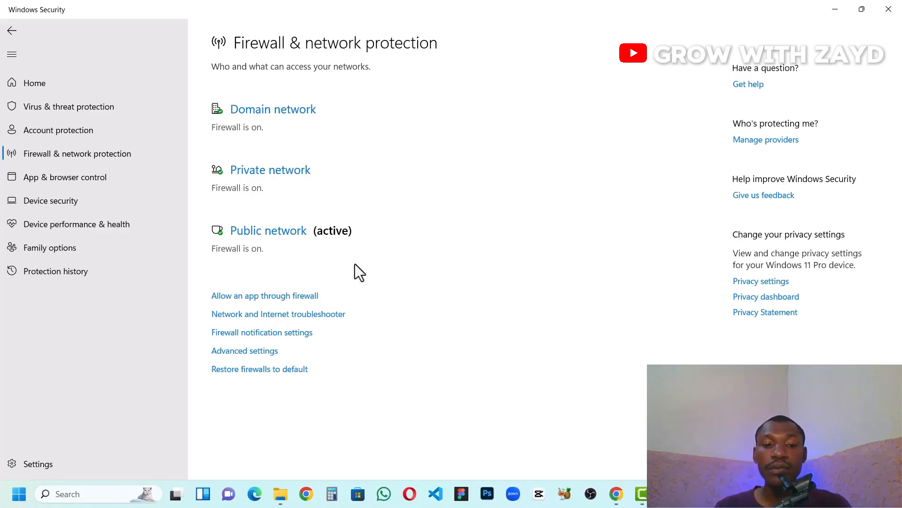
{"action": "left_click", "coordinate": [276, 290]}
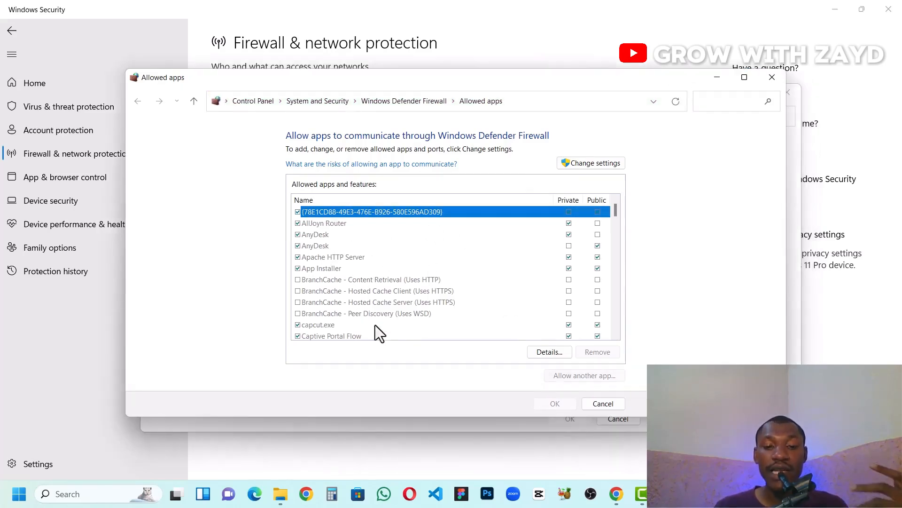
{"action": "left_click", "coordinate": [768, 78]}
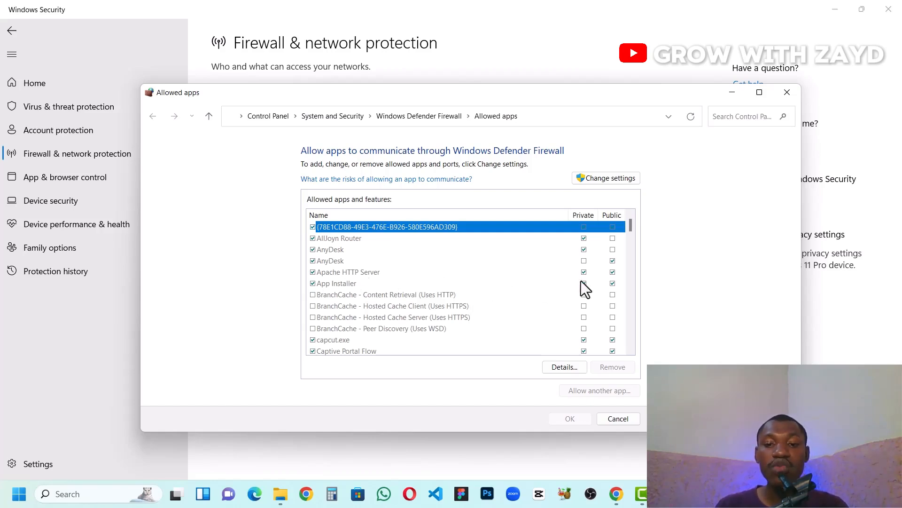
{"action": "scroll", "coordinate": [614, 279], "scroll_direction": "down", "scroll_amount": 5}
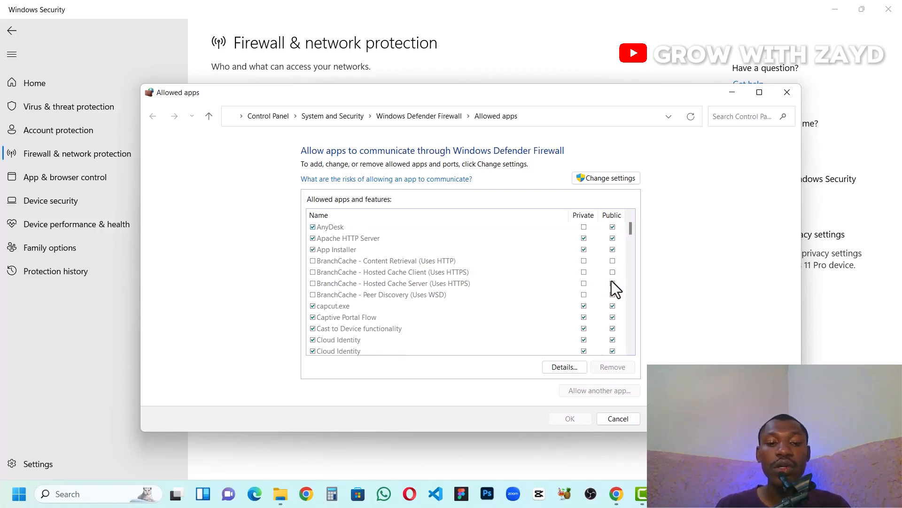
{"action": "scroll", "coordinate": [586, 275], "scroll_direction": "down", "scroll_amount": 9}
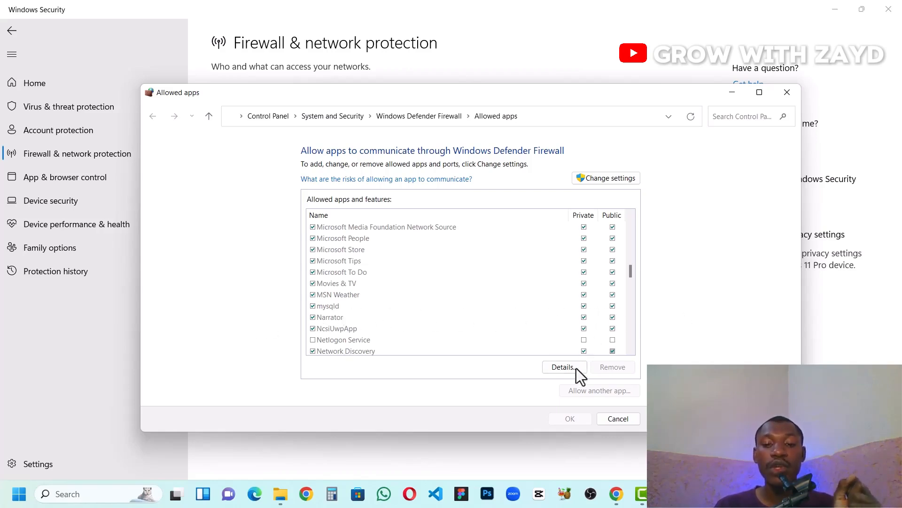
{"action": "scroll", "coordinate": [583, 309], "scroll_direction": "up", "scroll_amount": 10}
{"action": "scroll", "coordinate": [399, 304], "scroll_direction": "up", "scroll_amount": 6}
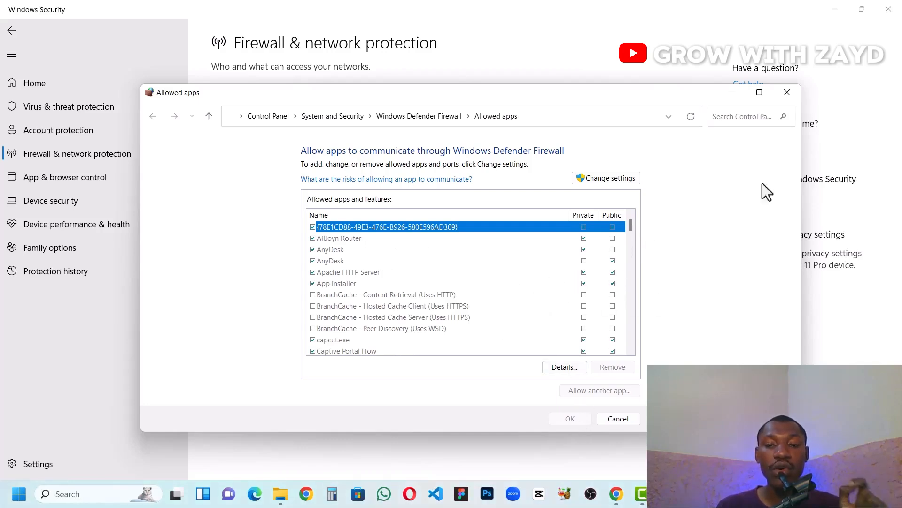
{"action": "left_click", "coordinate": [780, 92]}
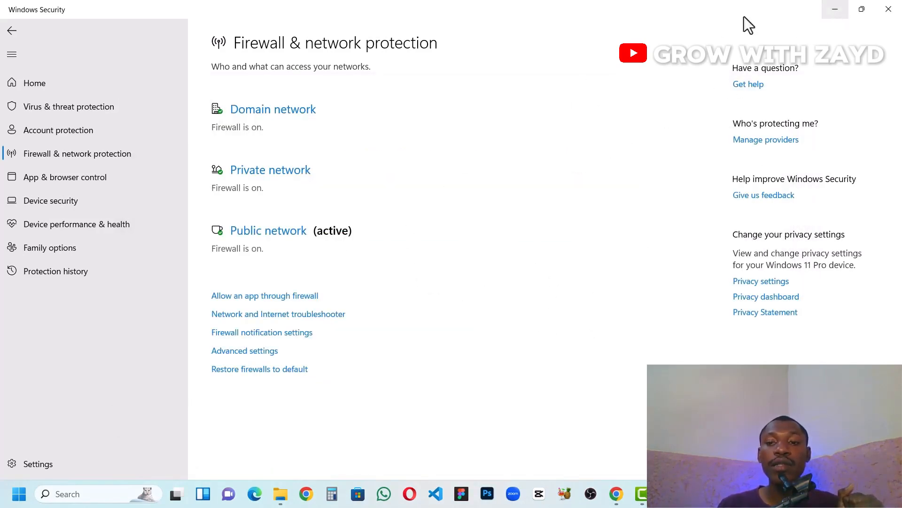
Check the Apache and MySQL modules in the XAMPP Control Panel and minimize the open windows to show the desktop.
{"action": "left_click", "coordinate": [834, 10]}
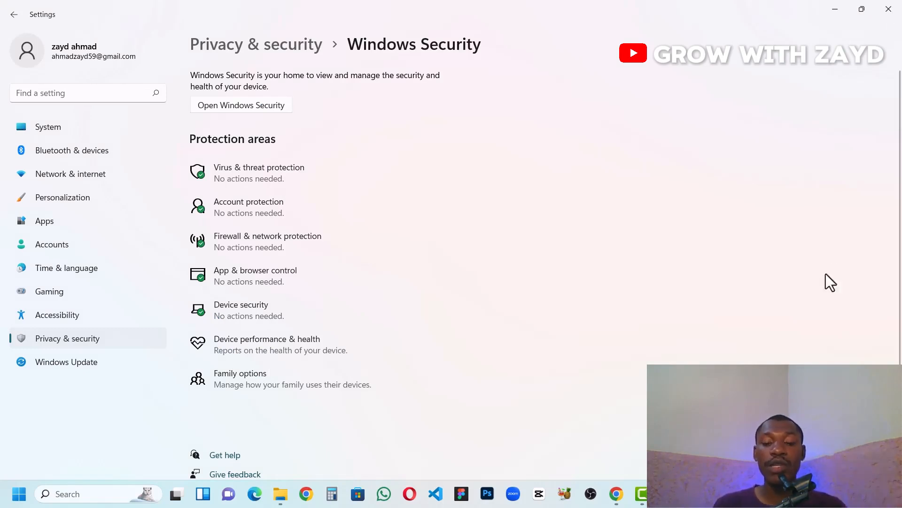
{"action": "left_click", "coordinate": [669, 493]}
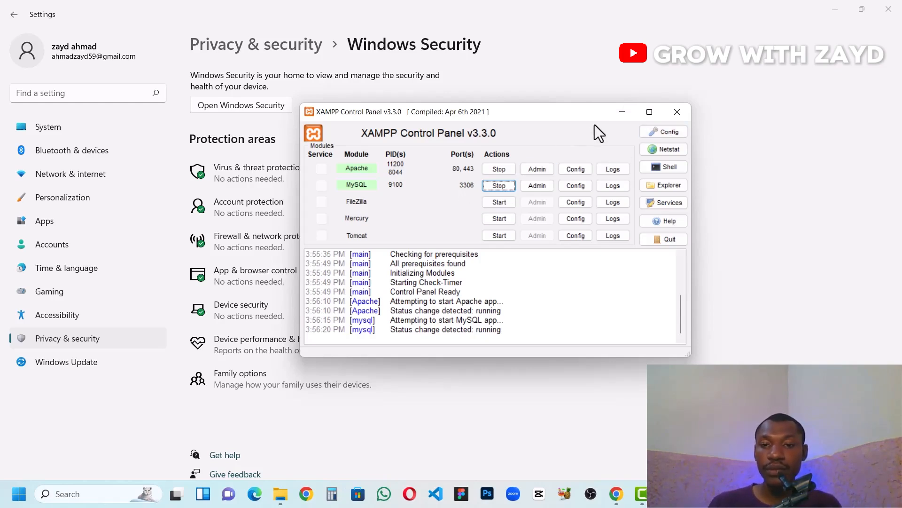
{"action": "left_click", "coordinate": [618, 114]}
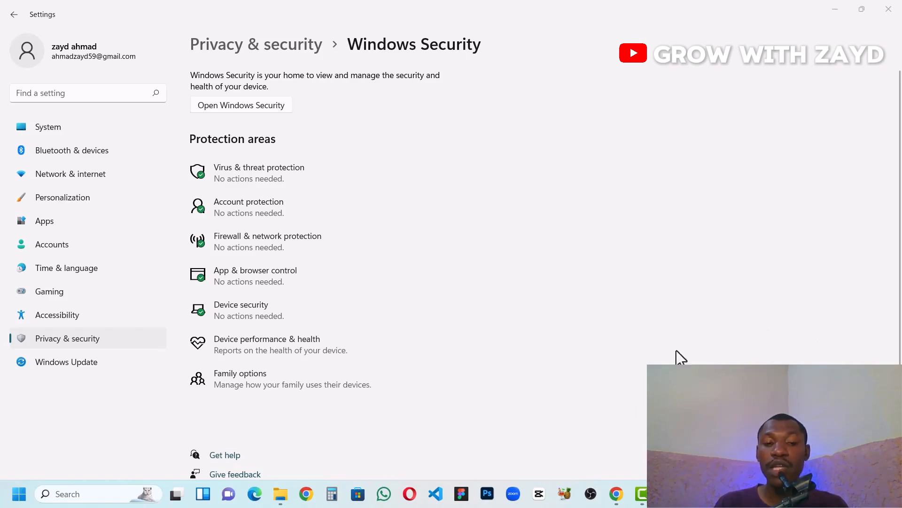
{"action": "mouse_move", "coordinate": [694, 493]}
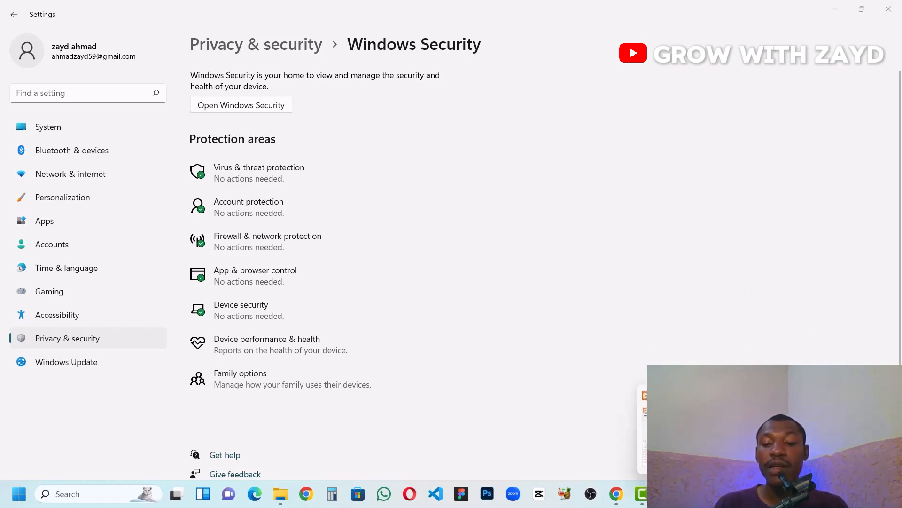
{"action": "left_click", "coordinate": [835, 9]}
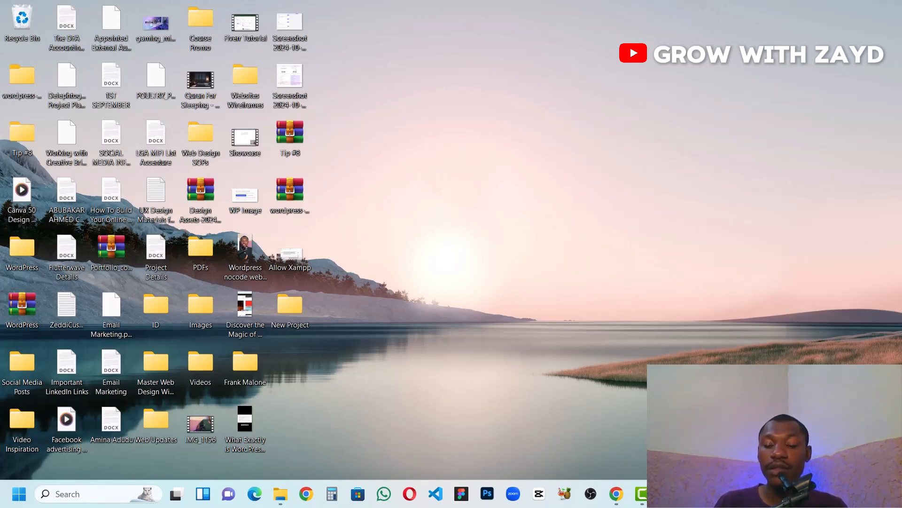
Turn off the computer's Wi-Fi connection in the Windows quick settings and close them.
{"action": "mouse_move", "coordinate": [694, 493]}
{"action": "left_click", "coordinate": [817, 494]}
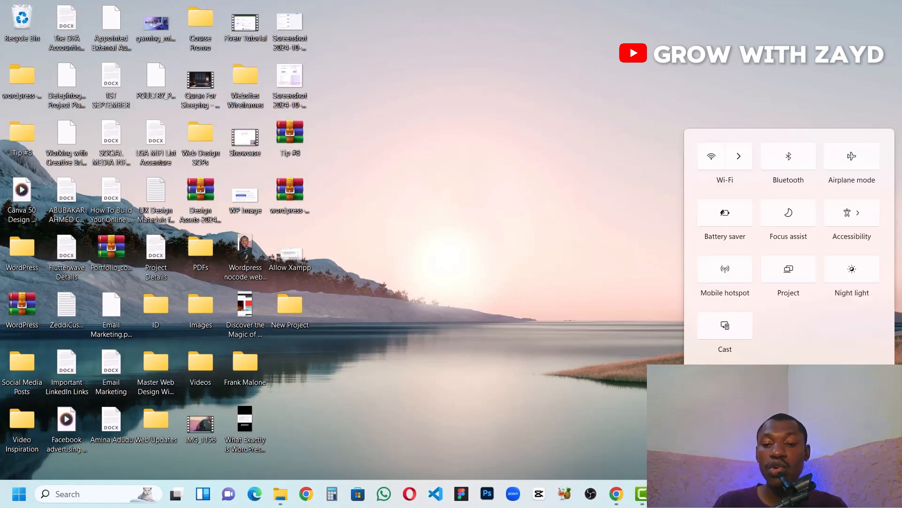
{"action": "left_click", "coordinate": [710, 157]}
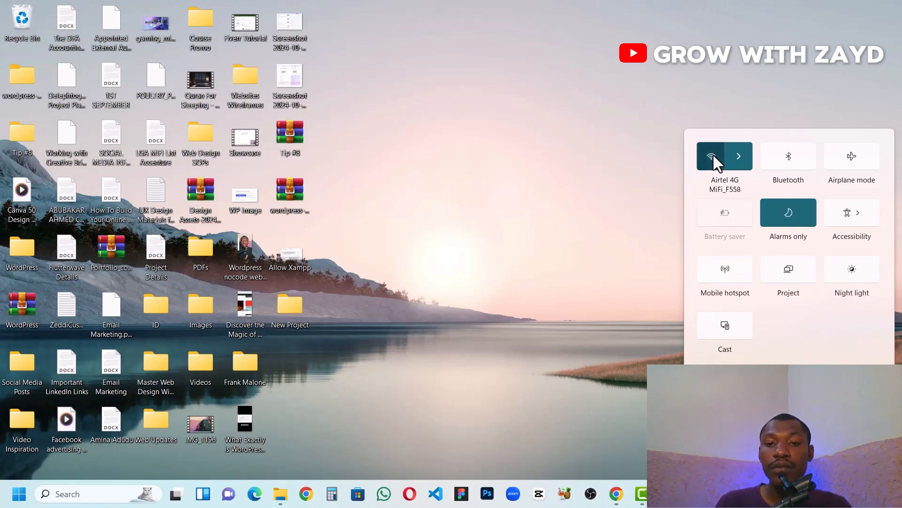
{"action": "left_click", "coordinate": [733, 191]}
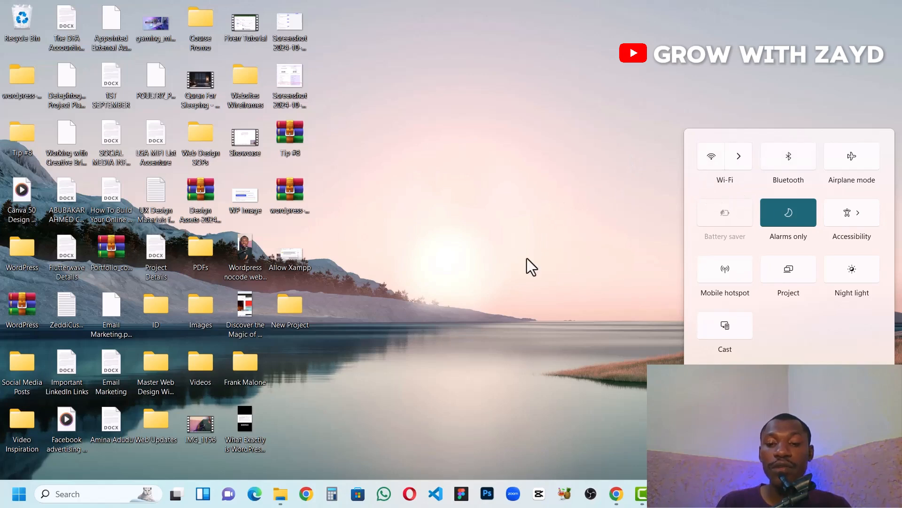
{"action": "left_click", "coordinate": [622, 471]}
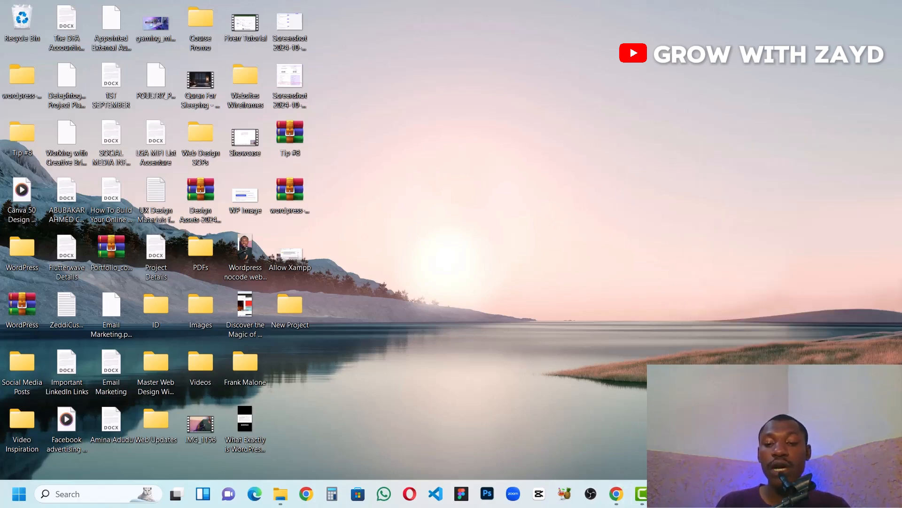
{"action": "mouse_move", "coordinate": [694, 494]}
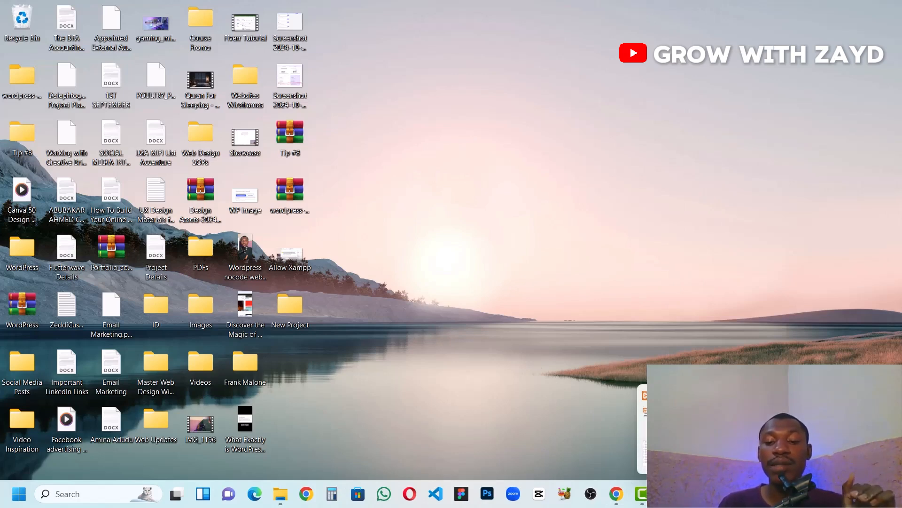
Switch to Chrome and load localhost in a new tab.
{"action": "left_click", "coordinate": [618, 494]}
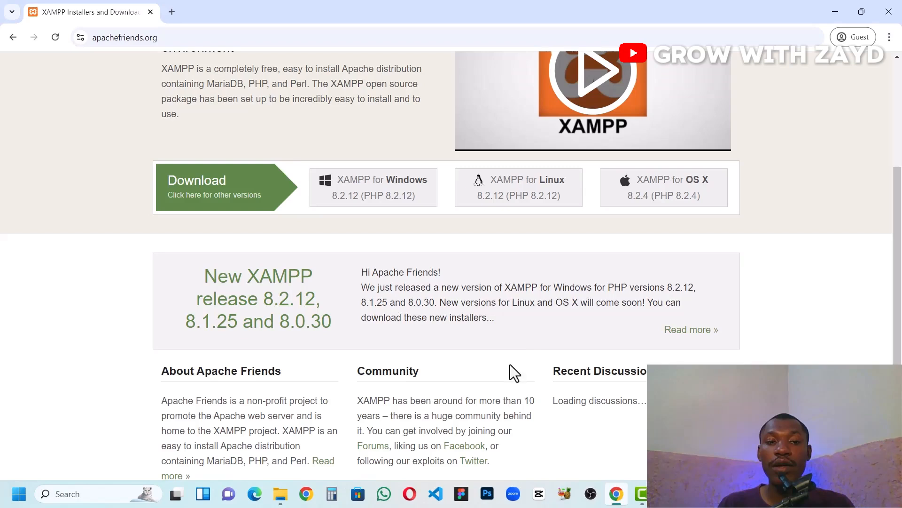
{"action": "left_click", "coordinate": [171, 12]}
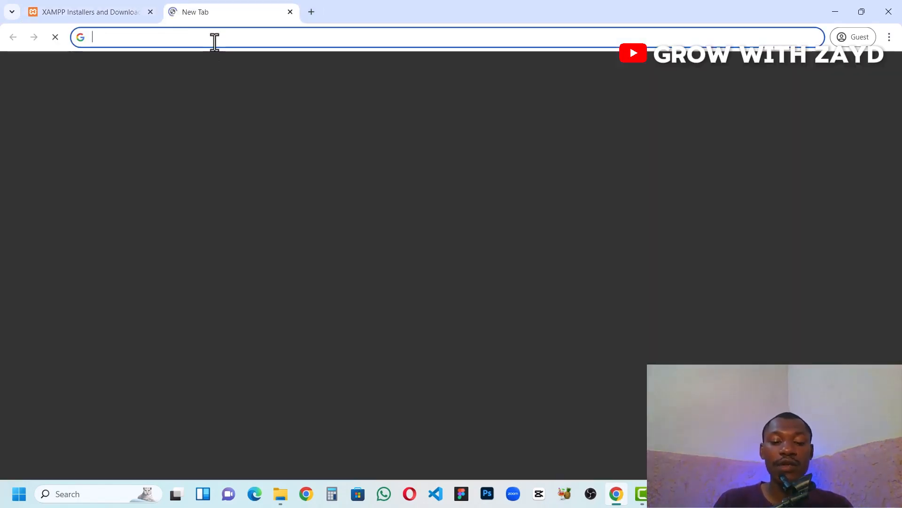
{"action": "type", "text": "localhost"}
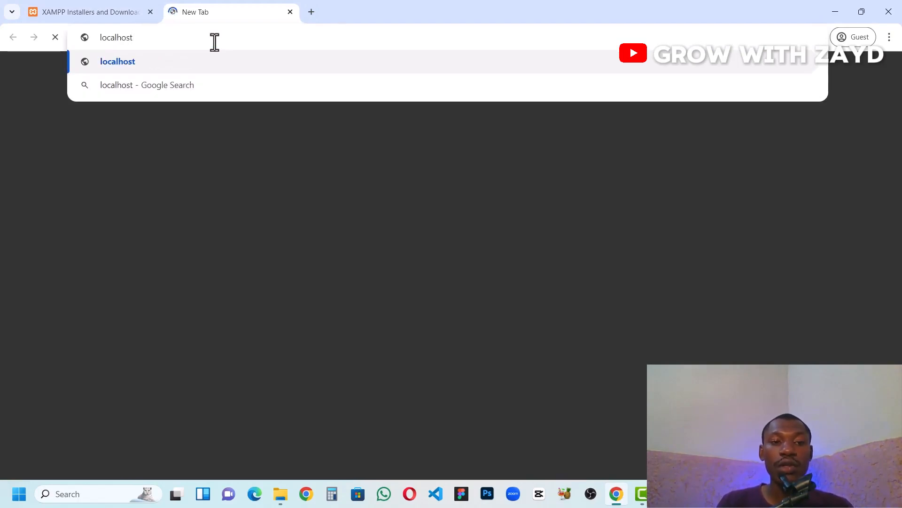
{"action": "key", "text": "Return"}
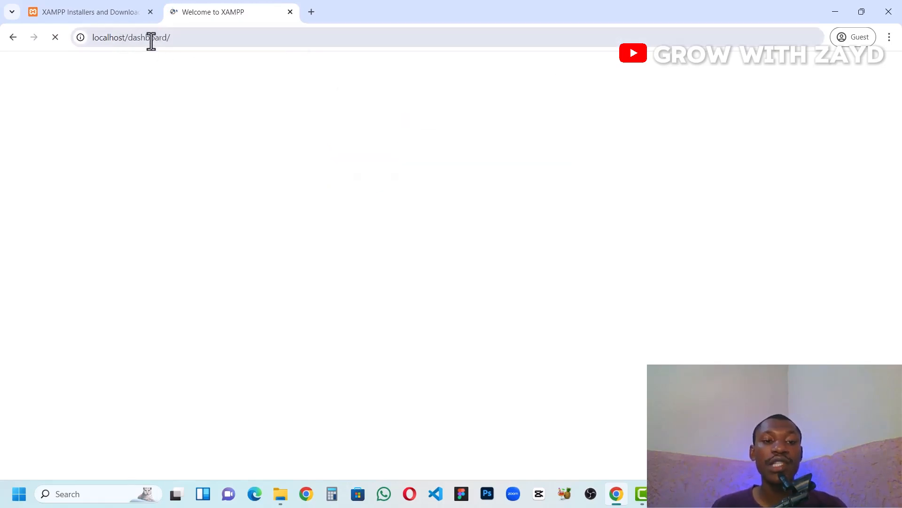
{"action": "left_click", "coordinate": [211, 38]}
{"action": "left_click", "coordinate": [223, 39]}
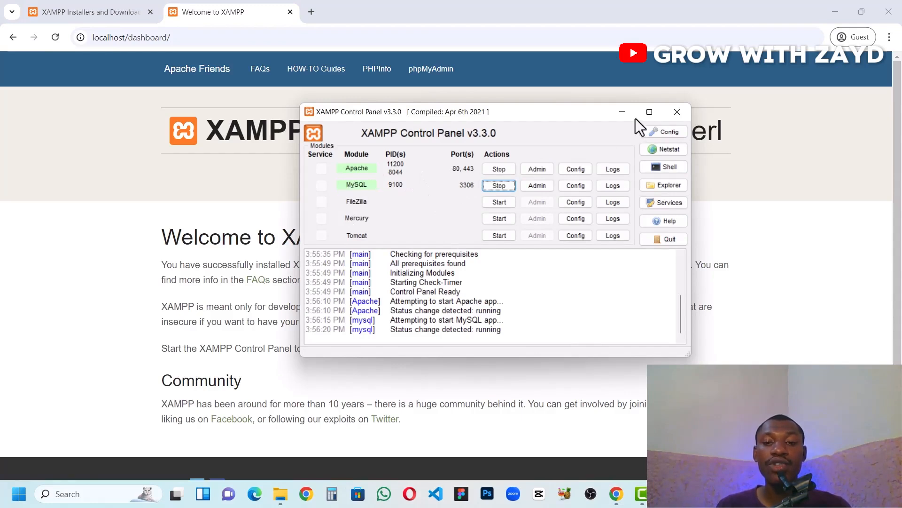
Minimize the XAMPP Control Panel and open phpMyAdmin from the XAMPP dashboard.
{"action": "left_click", "coordinate": [623, 111]}
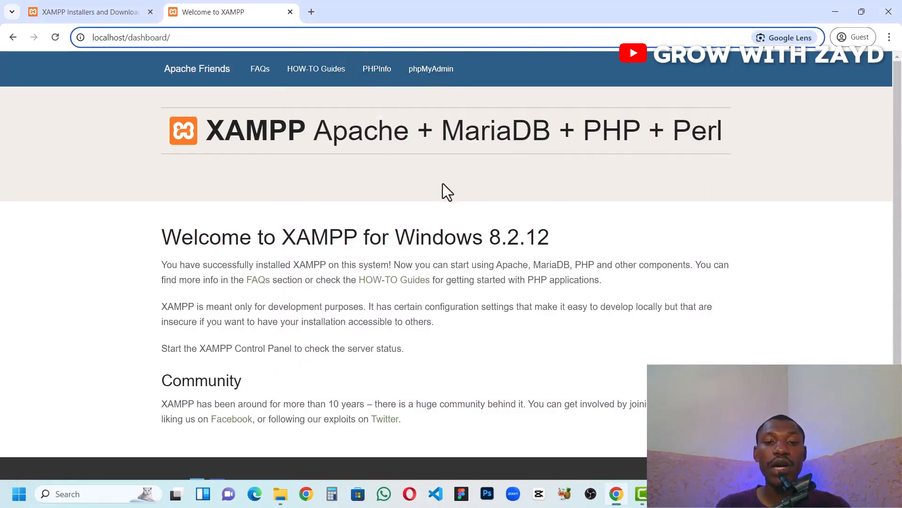
{"action": "left_click", "coordinate": [433, 71]}
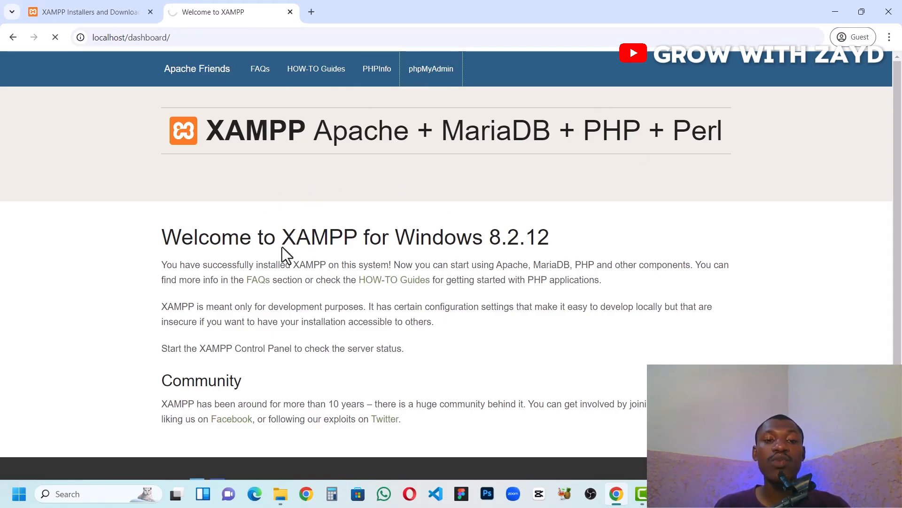
{"action": "scroll", "coordinate": [403, 169], "scroll_direction": "down", "scroll_amount": 2}
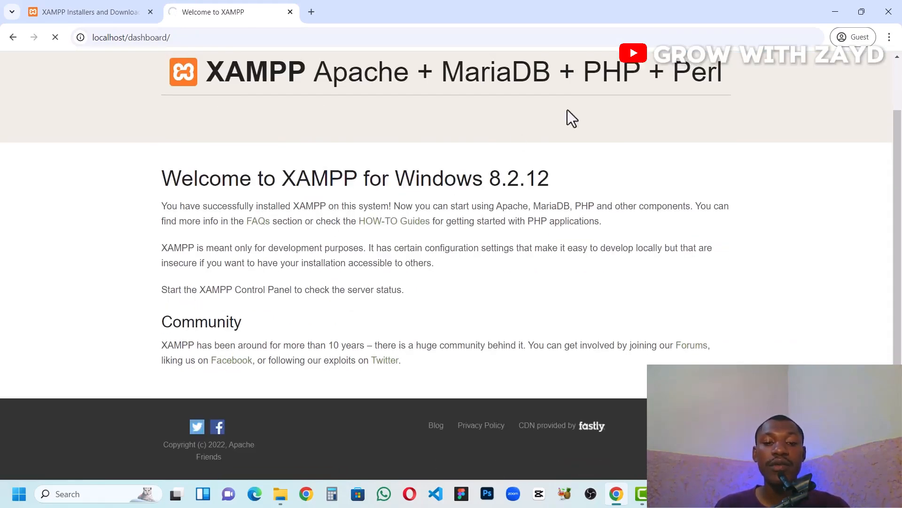